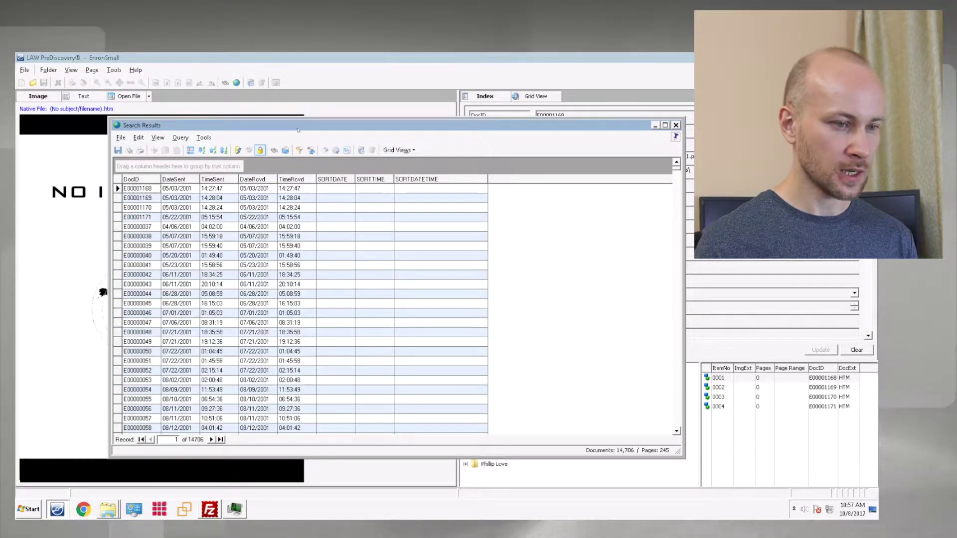
Launch EDD-Tools from LAW's Run Command list for the EnronSmall case.
left_click_drag(294, 126, 297, 128)
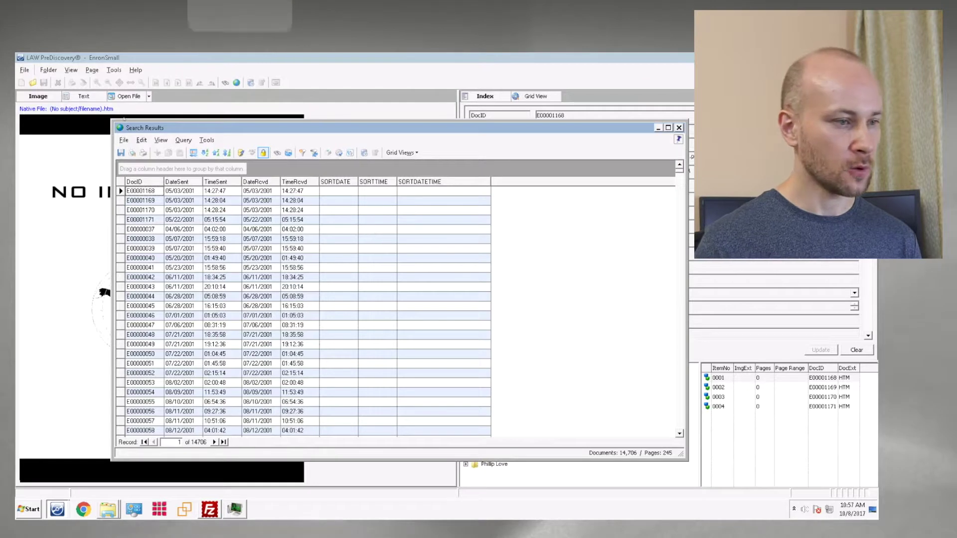
left_click(114, 70)
mouse_move(141, 229)
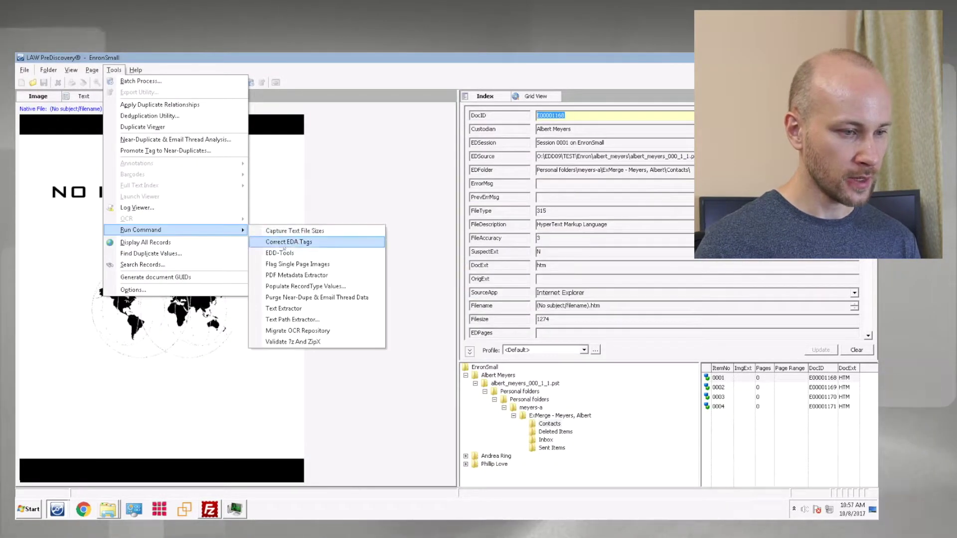
left_click(302, 256)
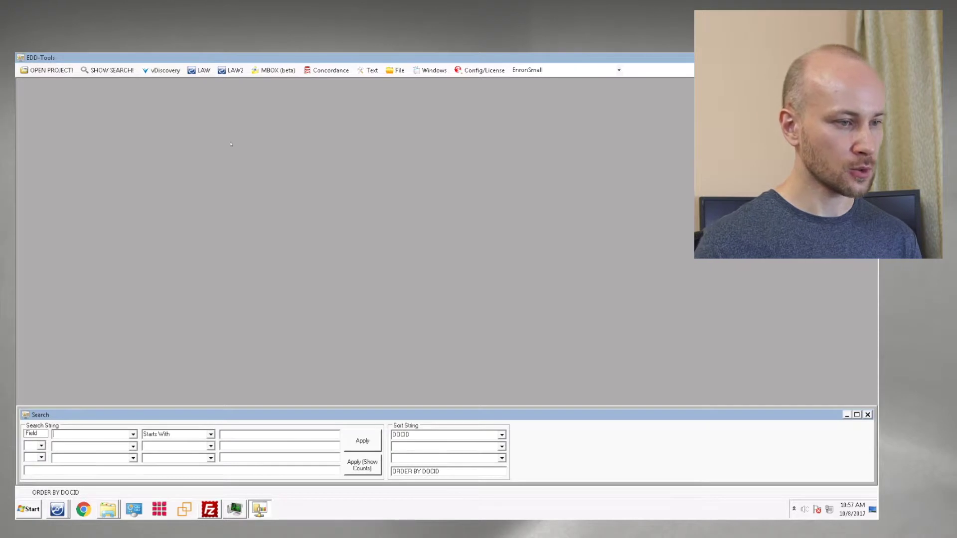
left_click(201, 70)
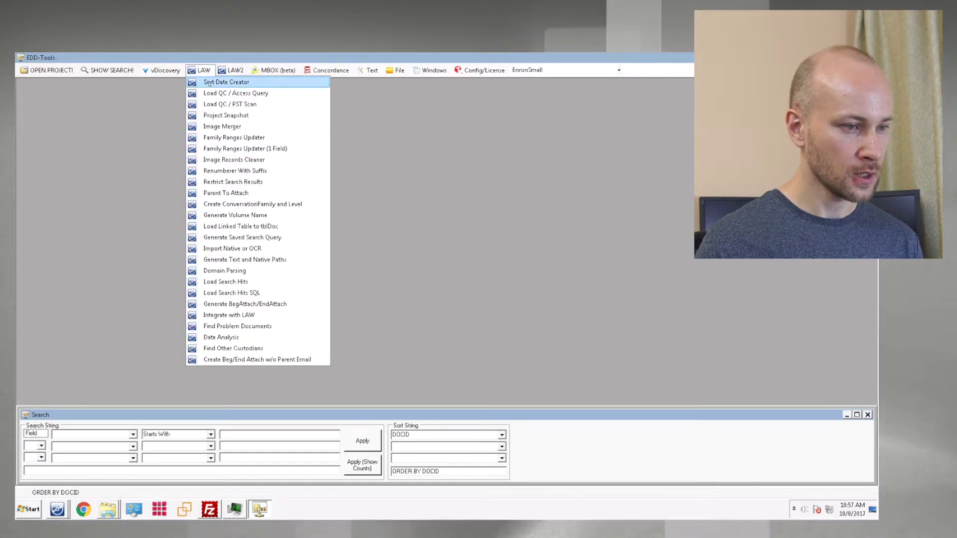
Run the Sort Date Generator into the SORTDATE field after confirming a backup exists.
left_click(209, 82)
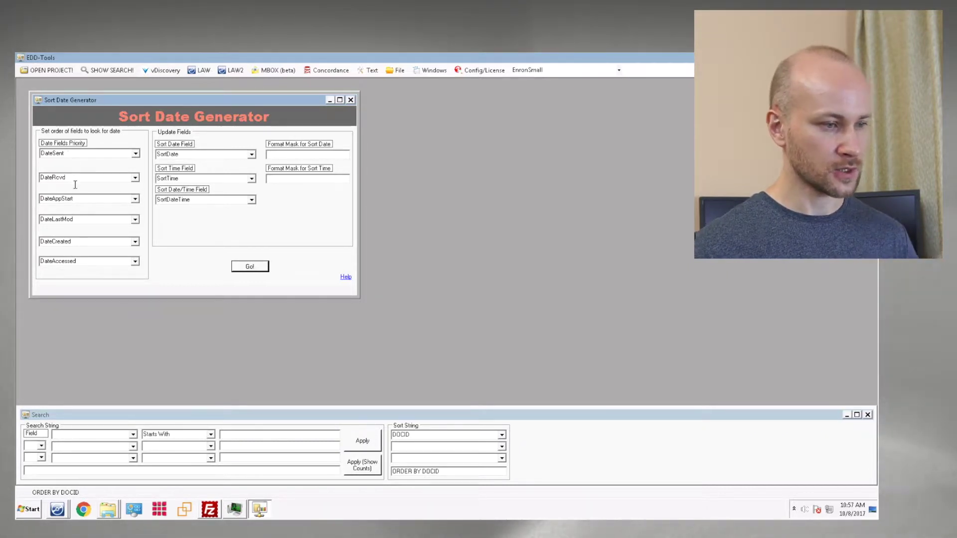
left_click(251, 155)
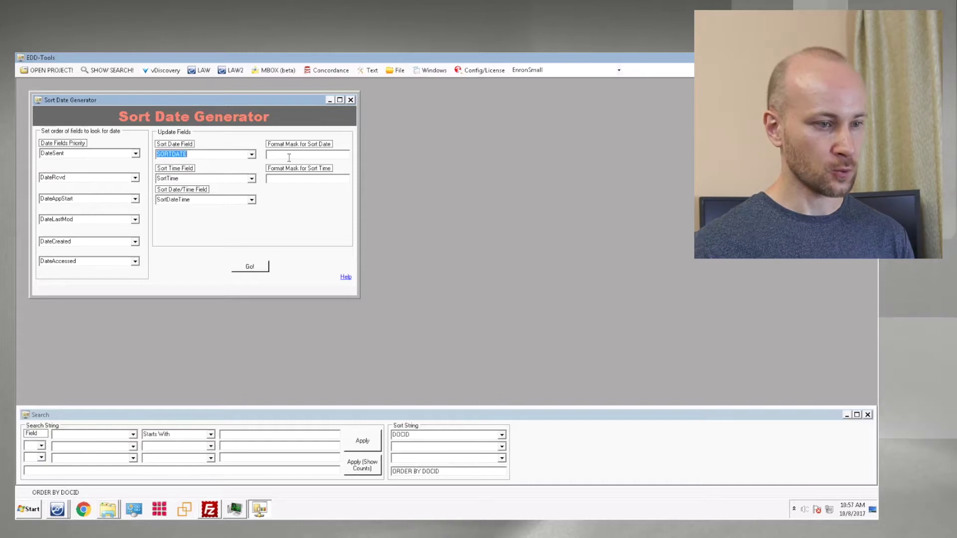
key("Tab")
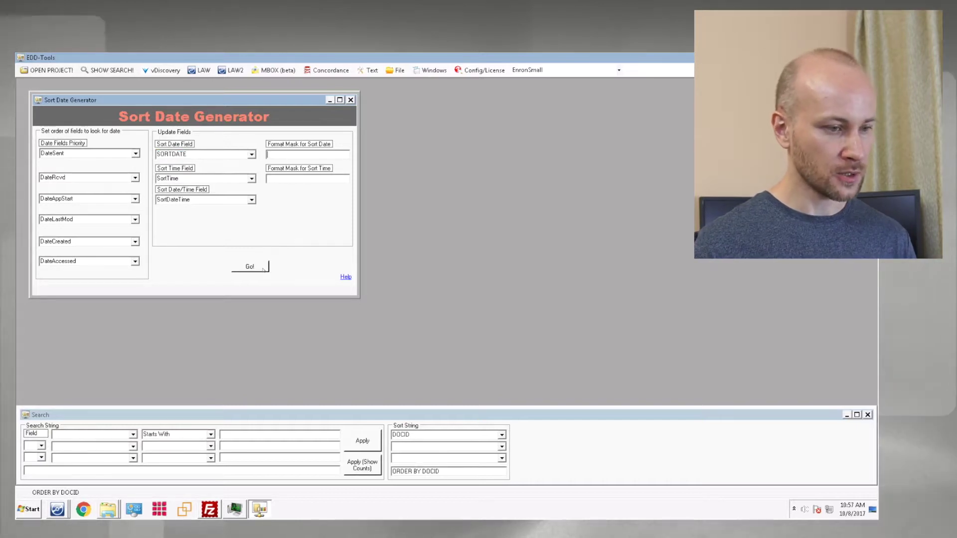
left_click(253, 266)
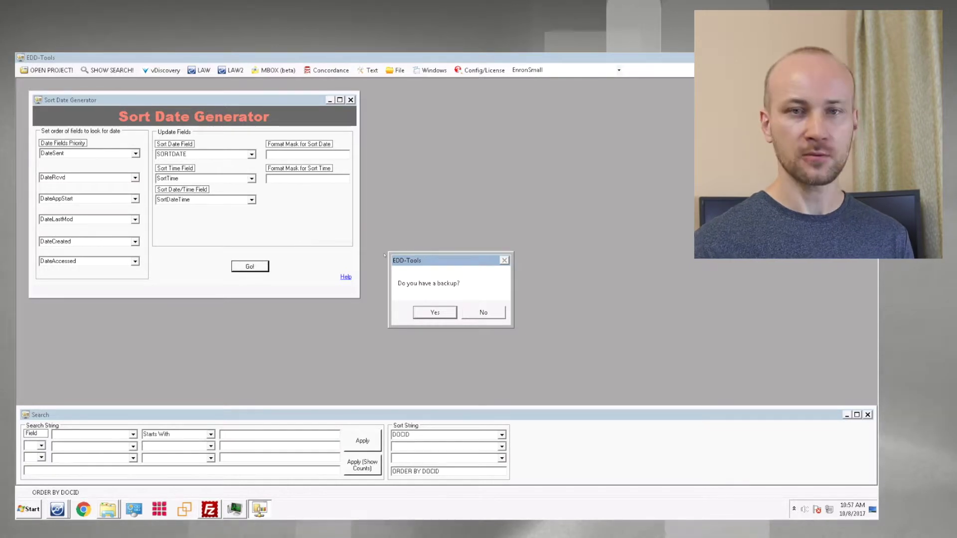
left_click(440, 317)
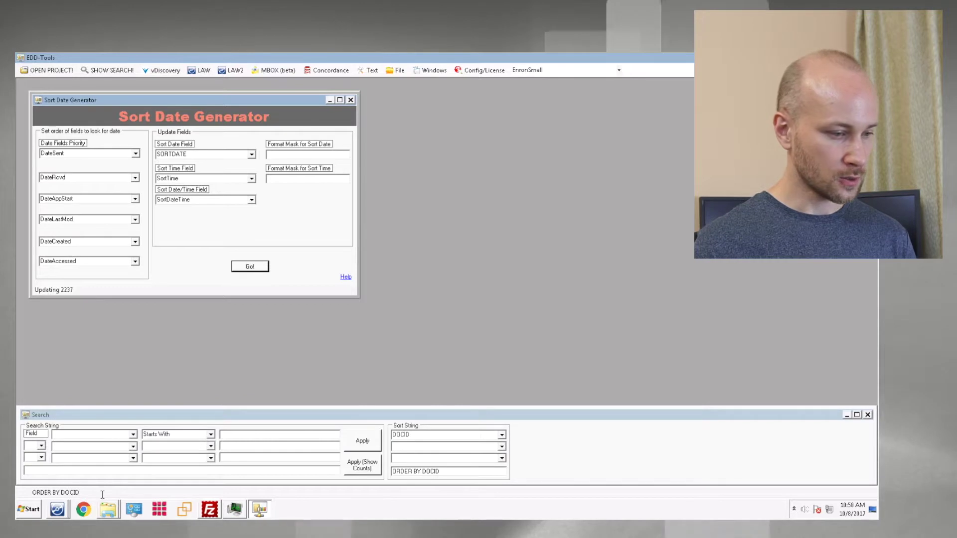
Return to LAW PreDiscovery and rerun the search to show populated SORTDATE/SORTTIME/SORTDATETIME.
left_click(108, 475)
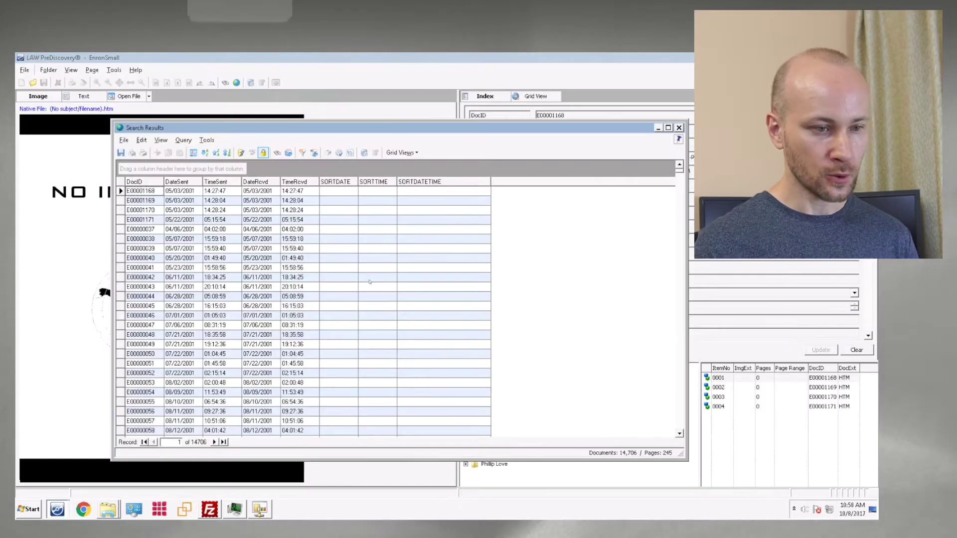
left_click(288, 153)
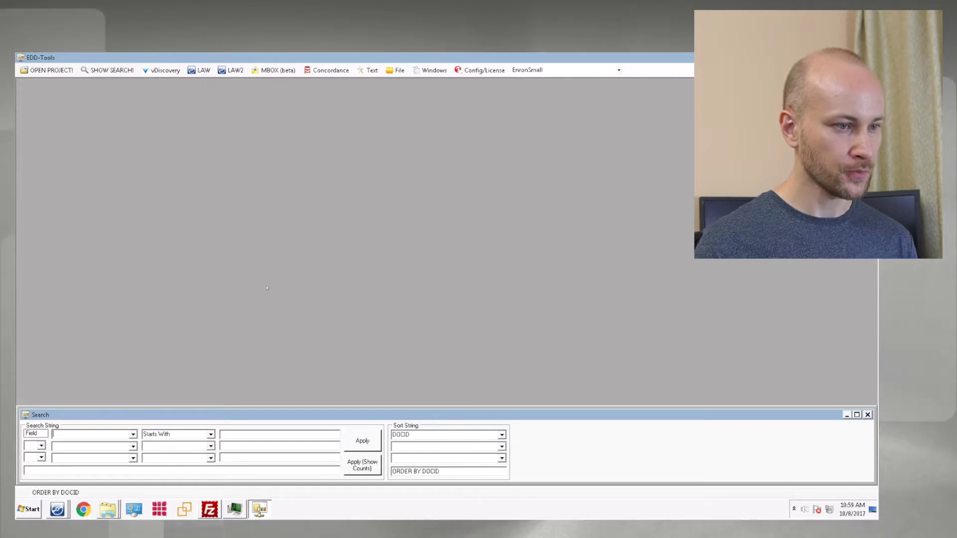
Open Family Range Updater (1 field) and Generate Volumes, moving Generate Volumes aside.
left_click(200, 72)
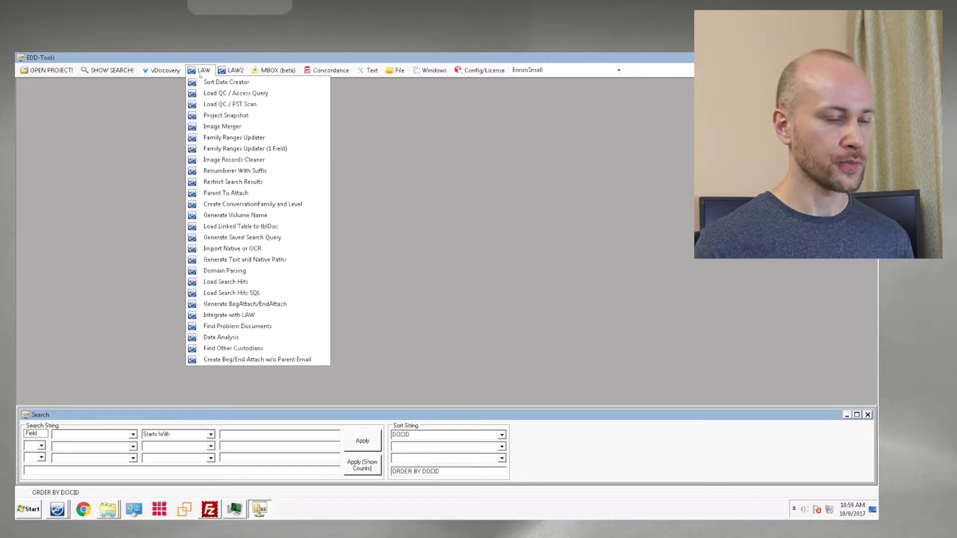
left_click(291, 152)
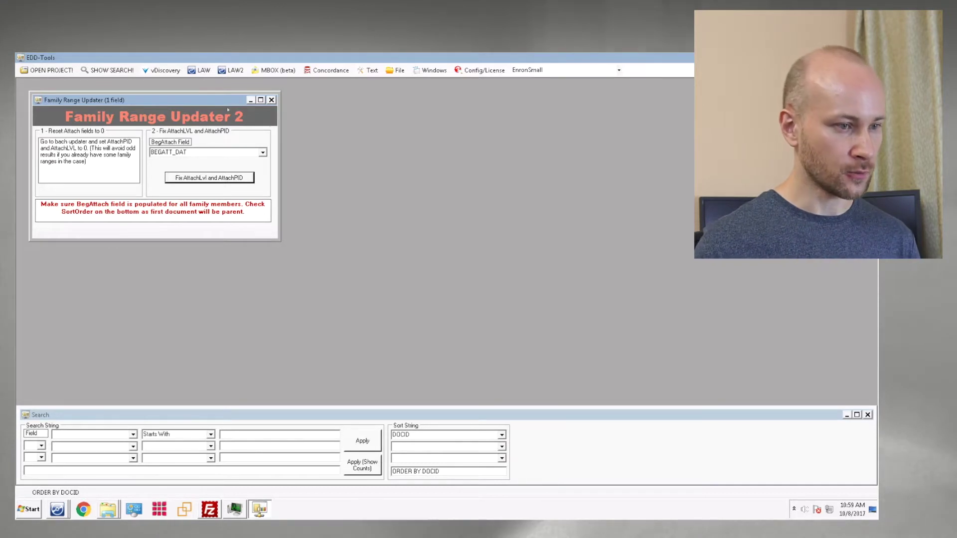
left_click(232, 70)
left_click(234, 213)
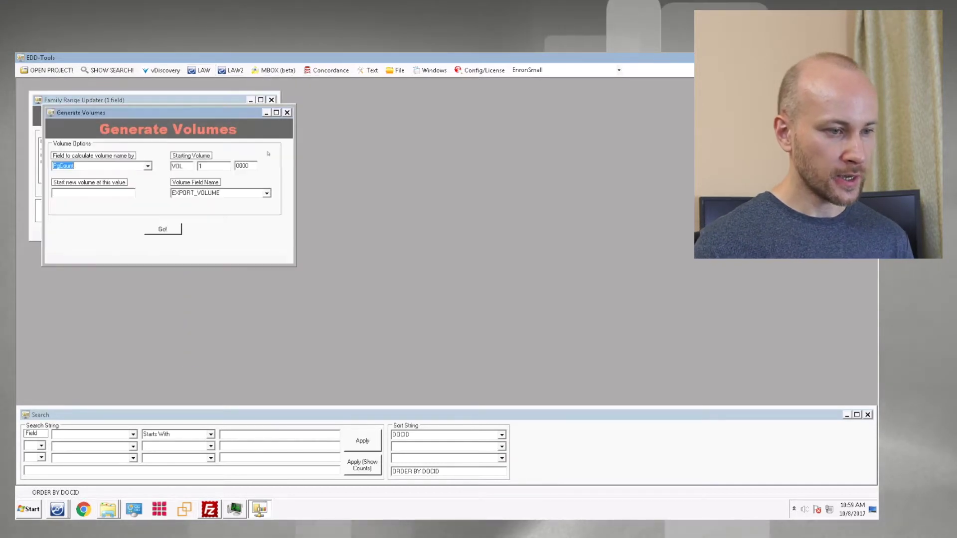
left_click_drag(210, 115, 451, 105)
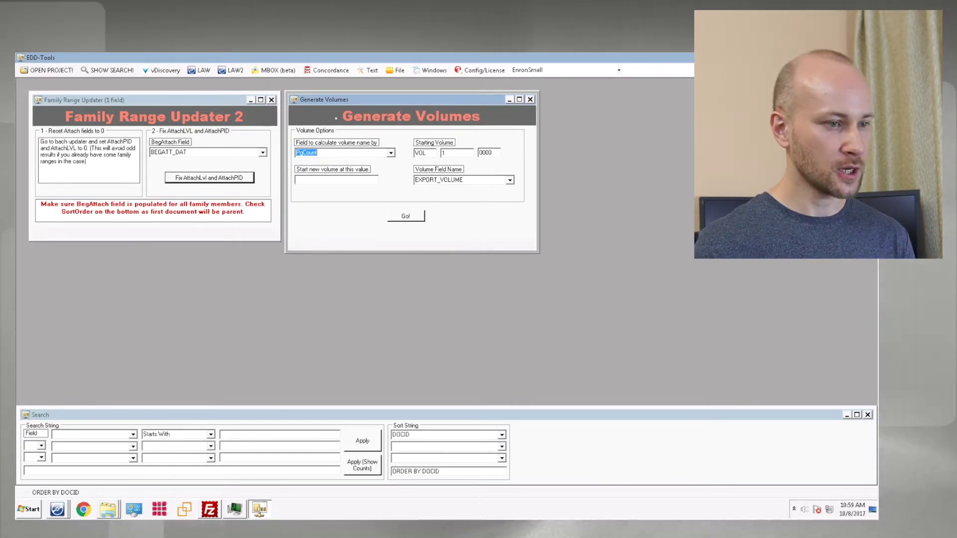
Open the Import Native / OCR tool from the LAW menu.
left_click(200, 69)
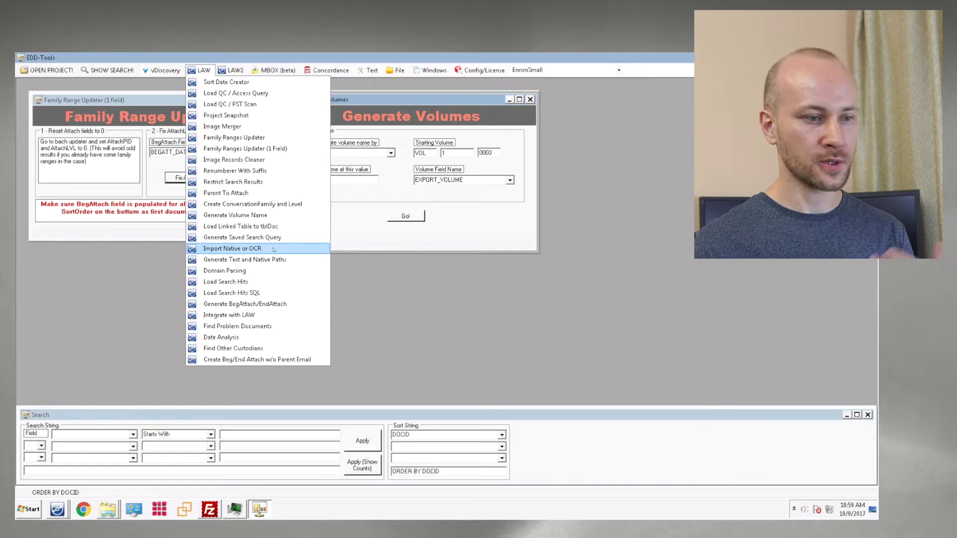
left_click(270, 249)
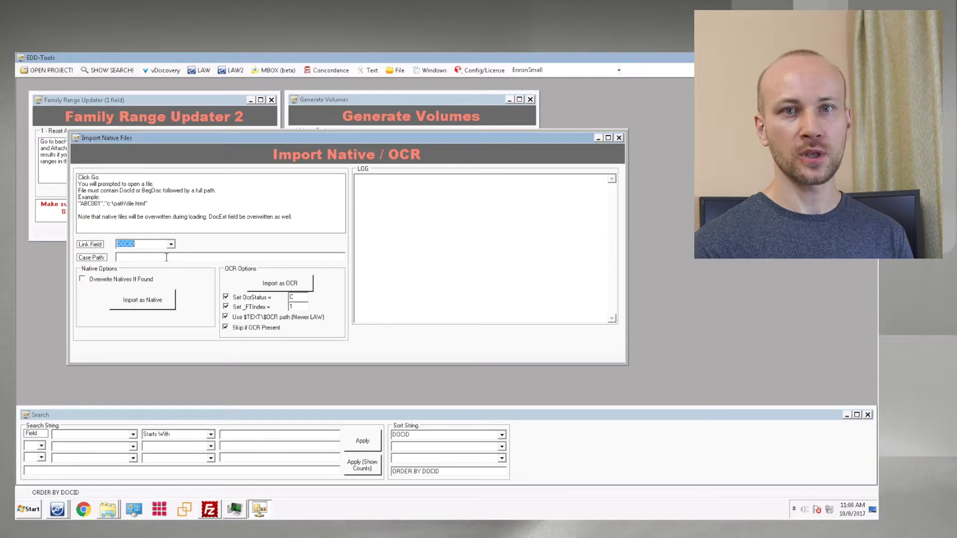
left_click(202, 70)
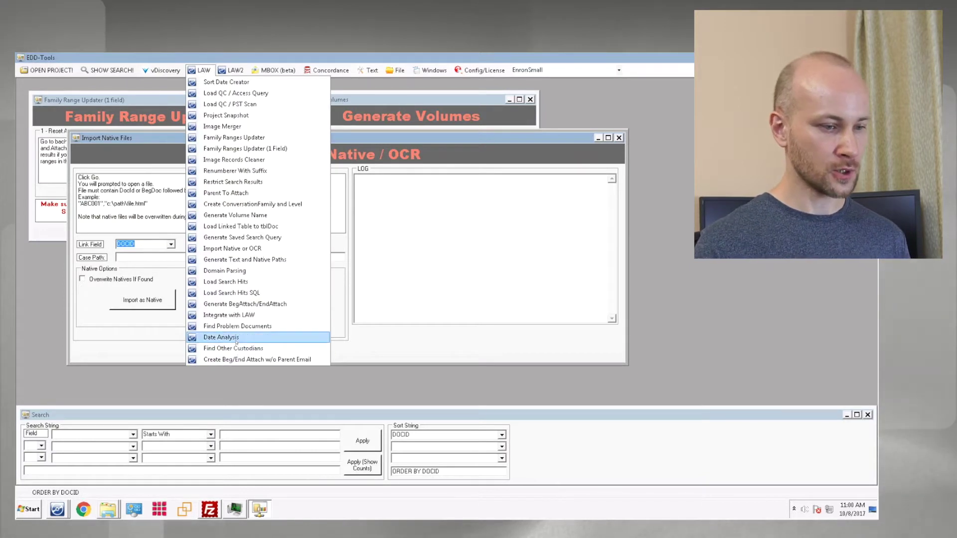
Chart monthly DateSent counts in Date Analysis, then close Update Attachment Ranges and Import Native Files.
left_click(234, 338)
left_click(144, 372)
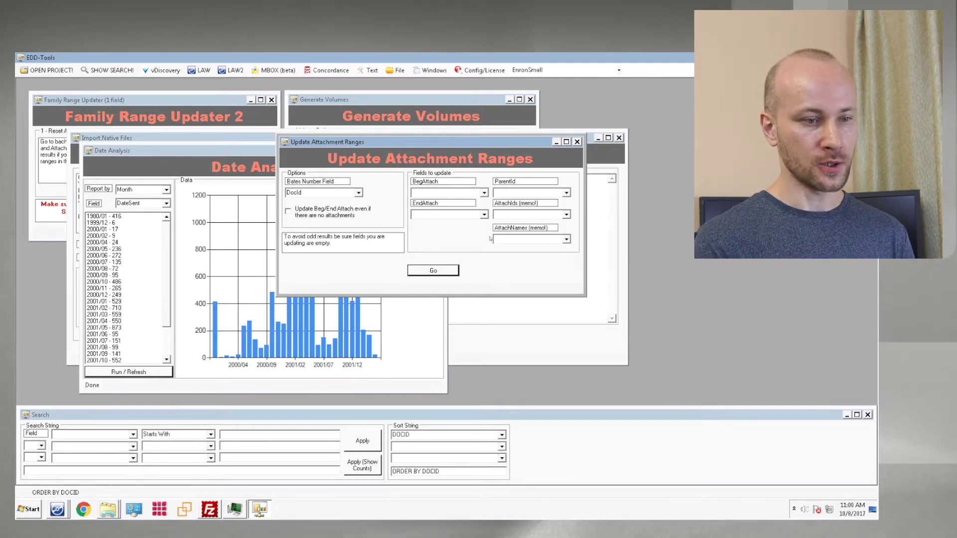
left_click(576, 142)
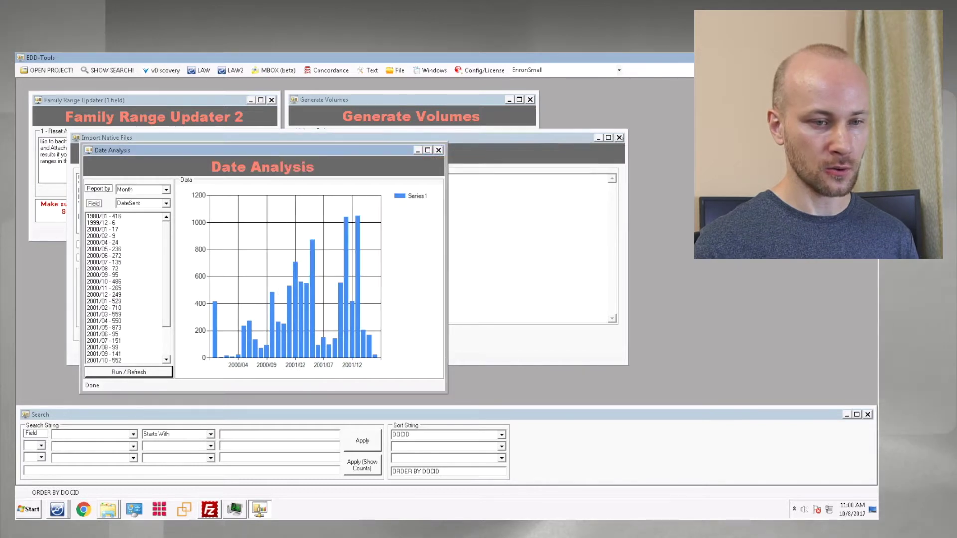
left_click(619, 137)
Close the Generate Volumes, Date Analysis and Family Range Updater windows, then browse LAW2 utilities.
left_click(529, 99)
left_click(438, 150)
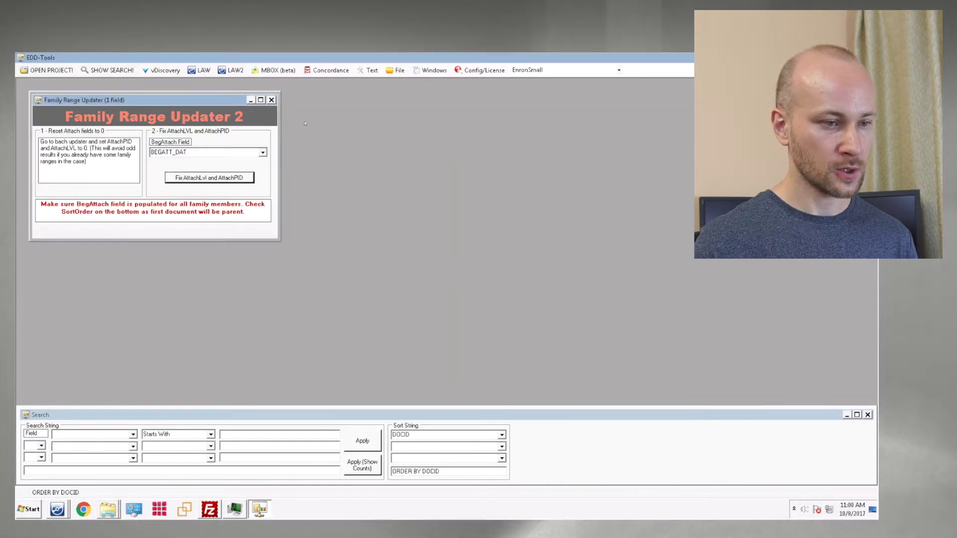
left_click(271, 99)
left_click(231, 70)
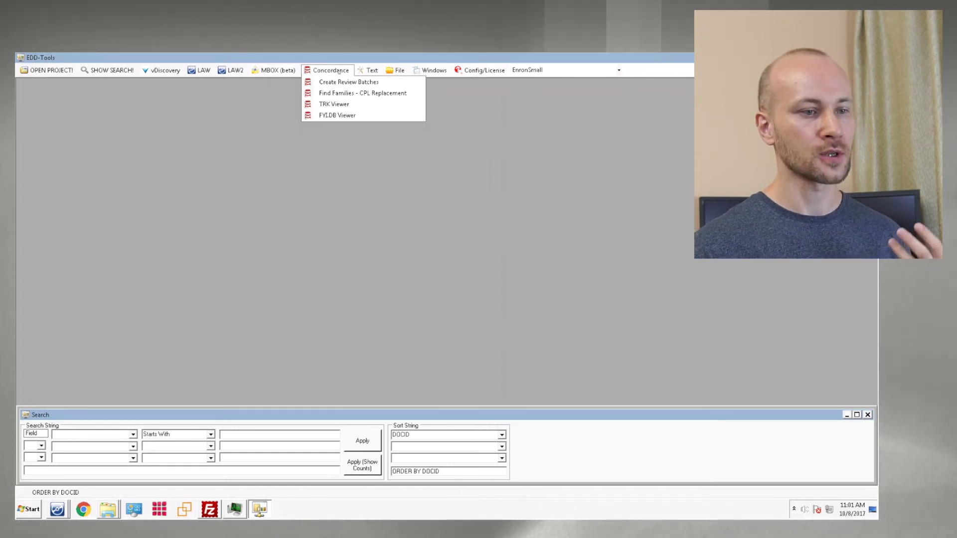
mouse_move(397, 70)
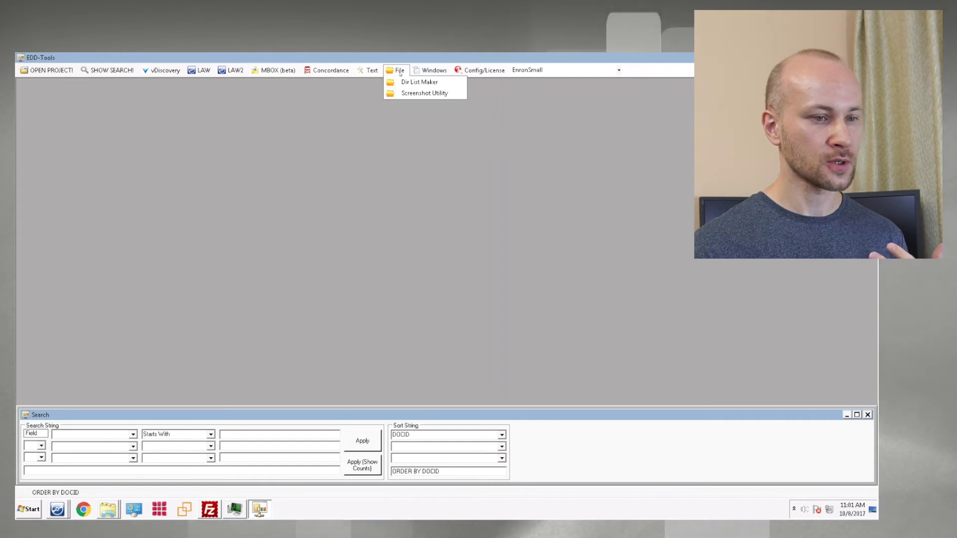
Open Dir List Maker, preset to list C:\Temp into DirList.csv.
left_click(406, 82)
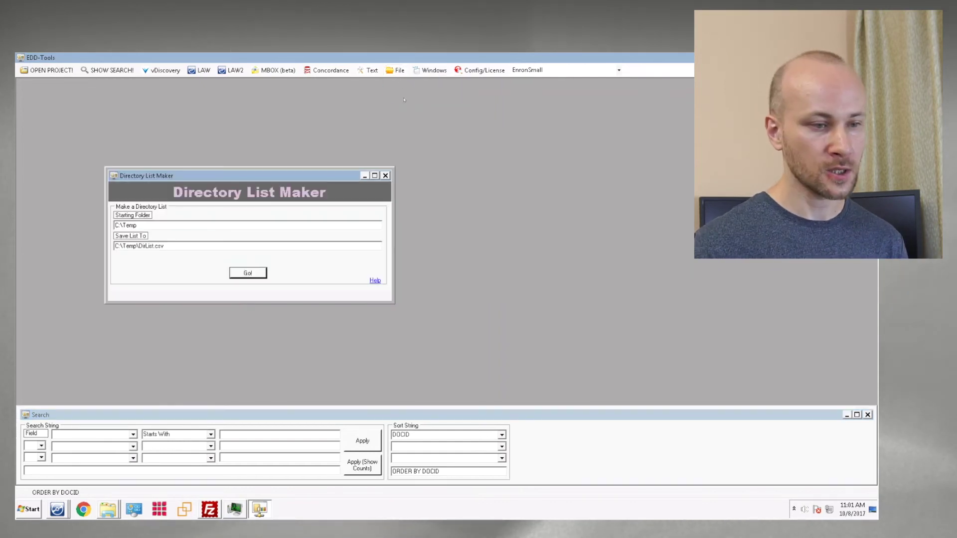